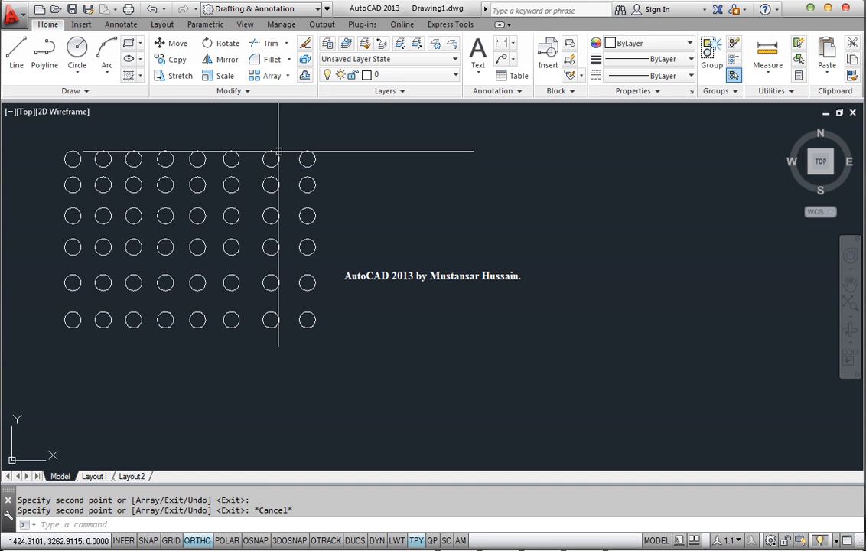
# Step: Draw a zigzag of six connected line segments beside the circle grid with Ortho mode turned off
pyautogui.click(16, 52)
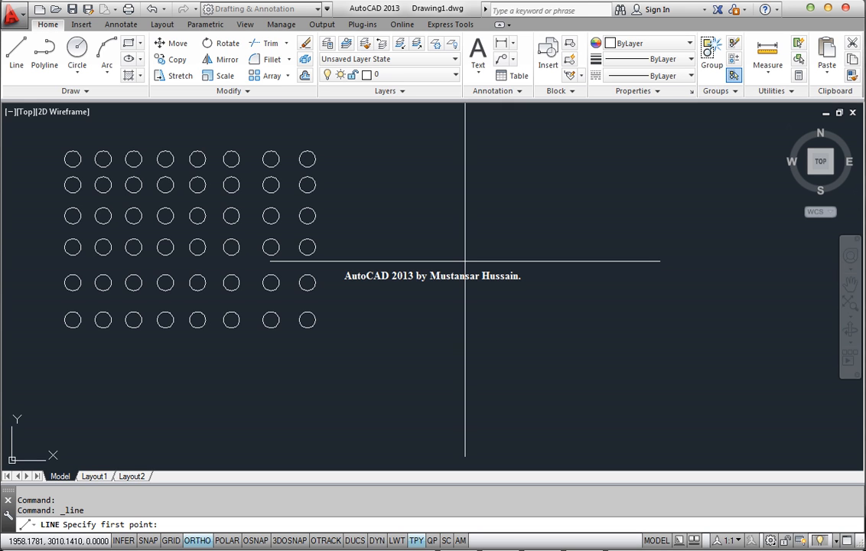
pyautogui.click(433, 262)
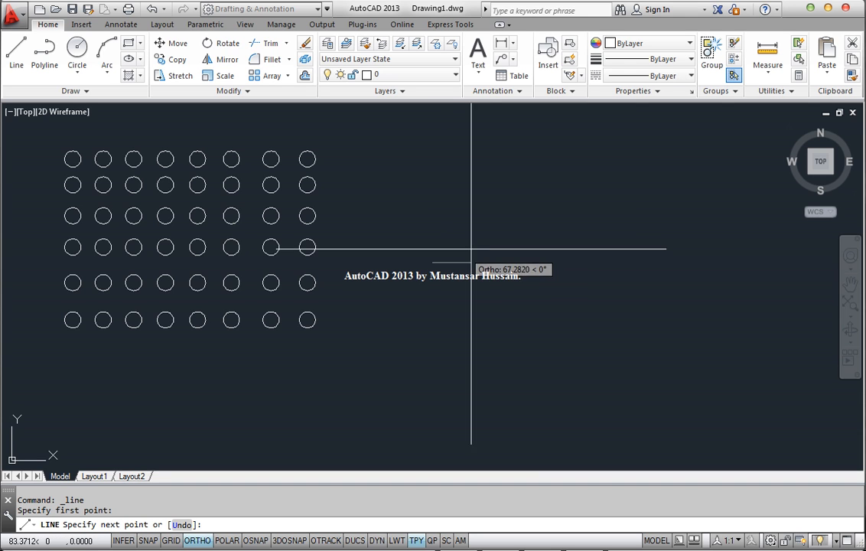
pyautogui.press('F8')
pyautogui.click(636, 217)
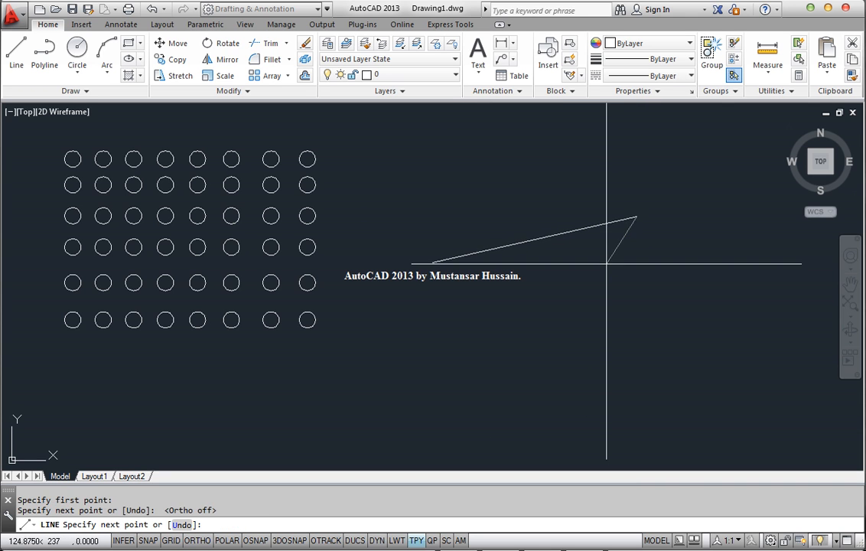
pyautogui.click(450, 306)
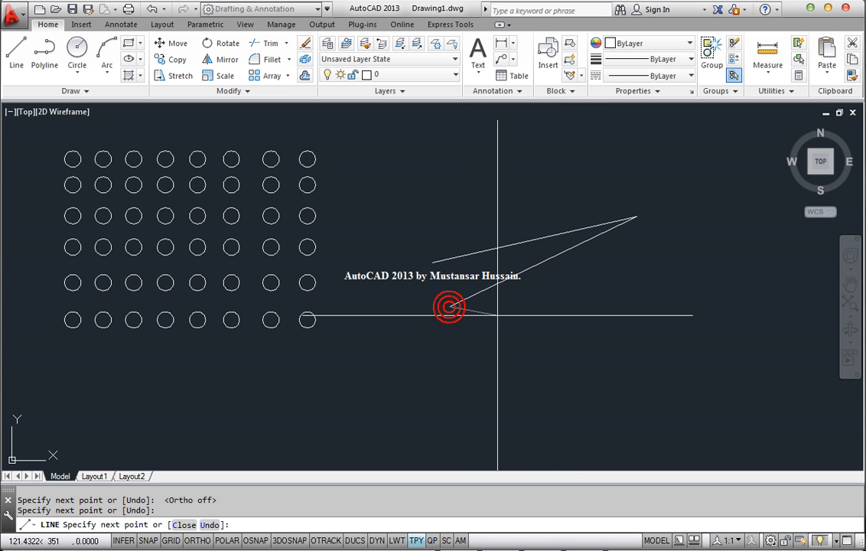
pyautogui.click(656, 282)
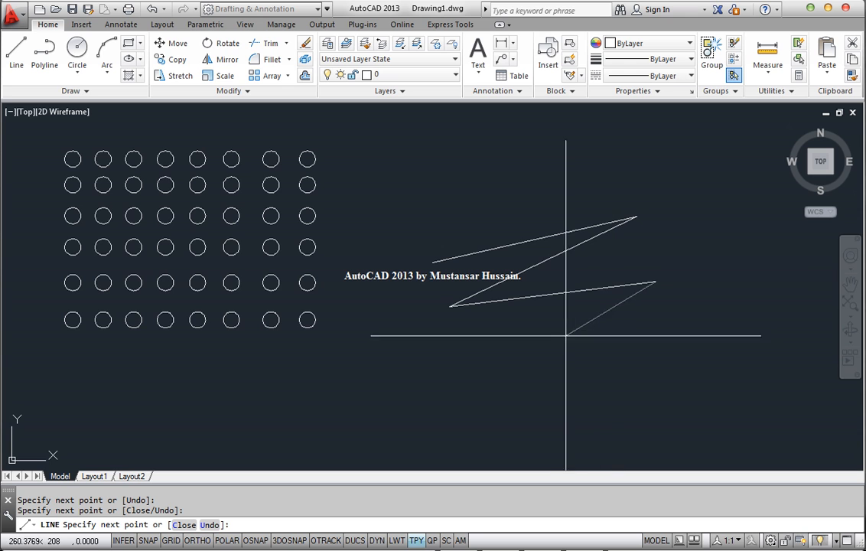
pyautogui.click(463, 345)
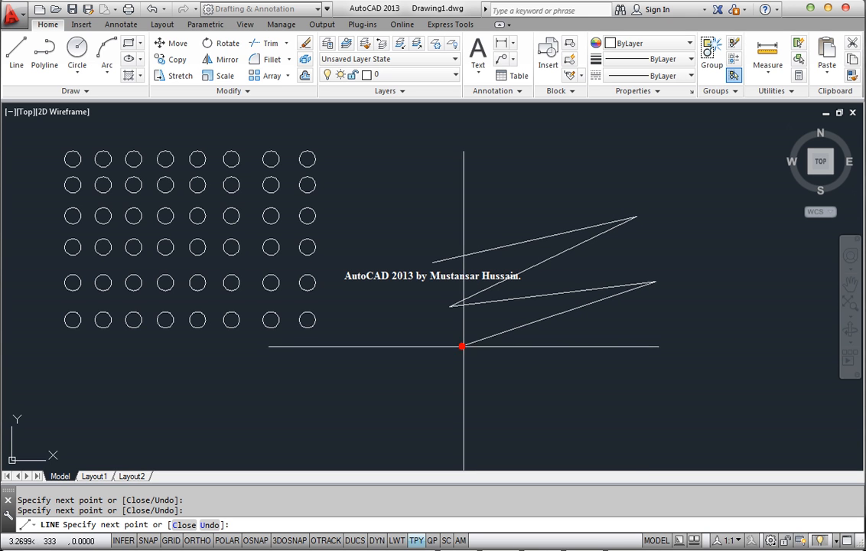
pyautogui.click(662, 324)
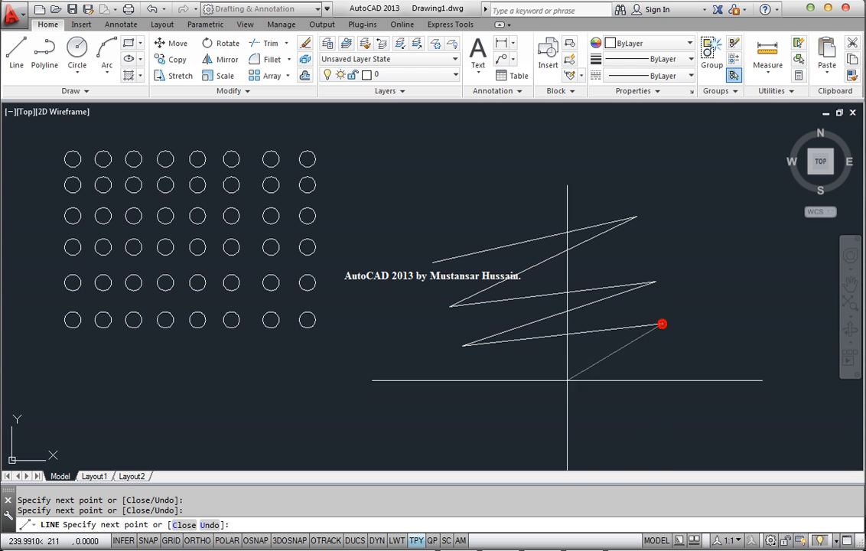
pyautogui.click(514, 393)
pyautogui.press('Escape')
# Step: Erase all the zigzag line segments using a crossing selection
pyautogui.click(615, 374)
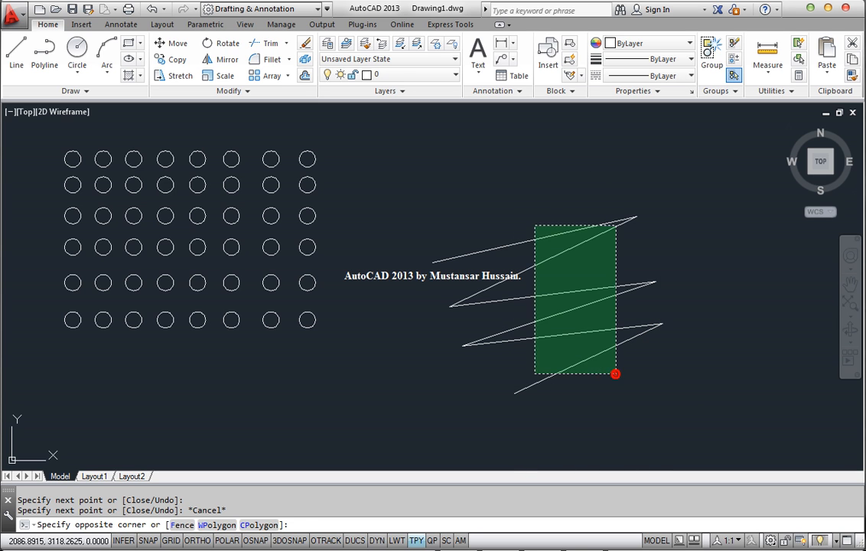
pyautogui.click(488, 177)
pyautogui.press('Delete')
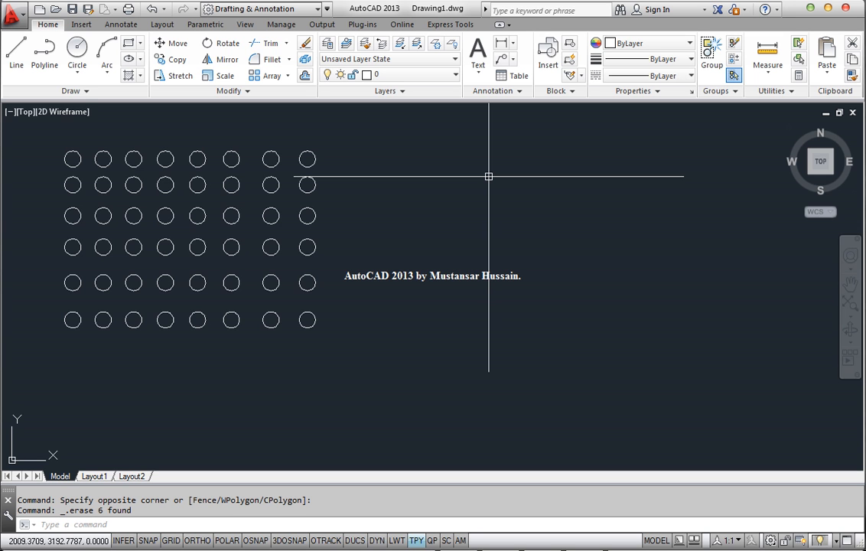
# Step: Pick the first four circles of the top row one by one, and clear the selection
pyautogui.moveTo(173, 221)
pyautogui.mouseDown(button='middle')
pyautogui.moveTo(247, 234)
pyautogui.moveTo(421, 243)
pyautogui.mouseUp(button='middle')
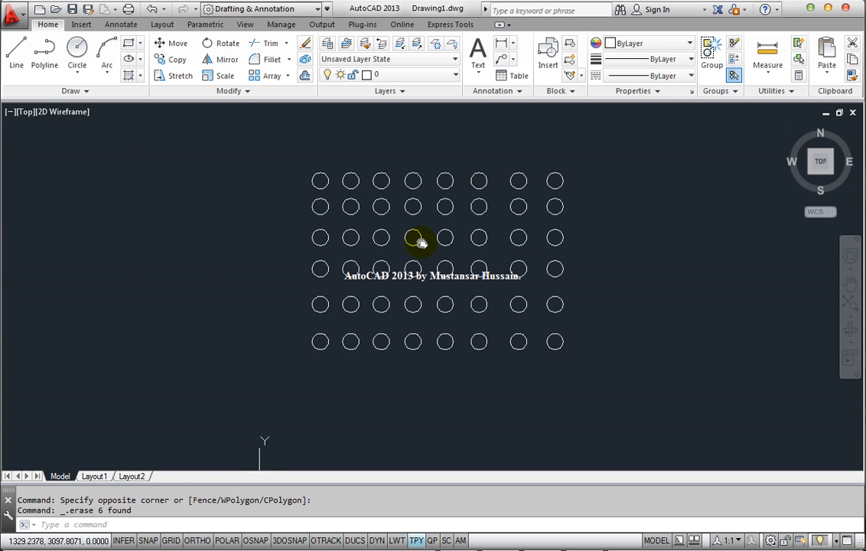
pyautogui.scroll(2, 433, 211)
pyautogui.moveTo(433, 201); pyautogui.dragTo(430, 226, button='middle')
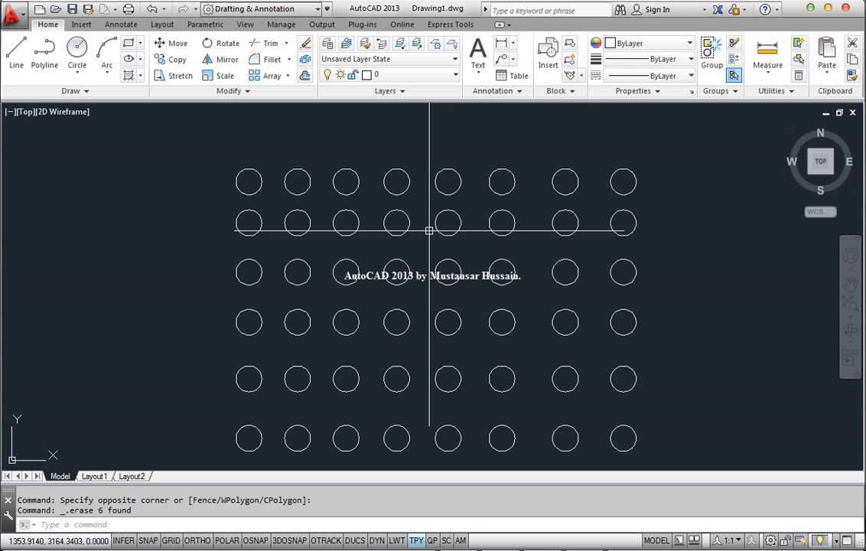
pyautogui.click(253, 177)
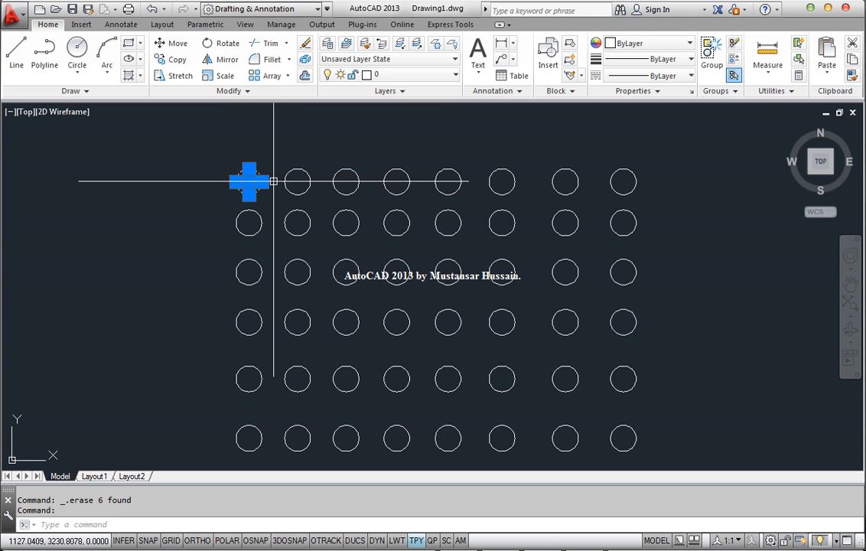
pyautogui.scroll(2, 262, 181)
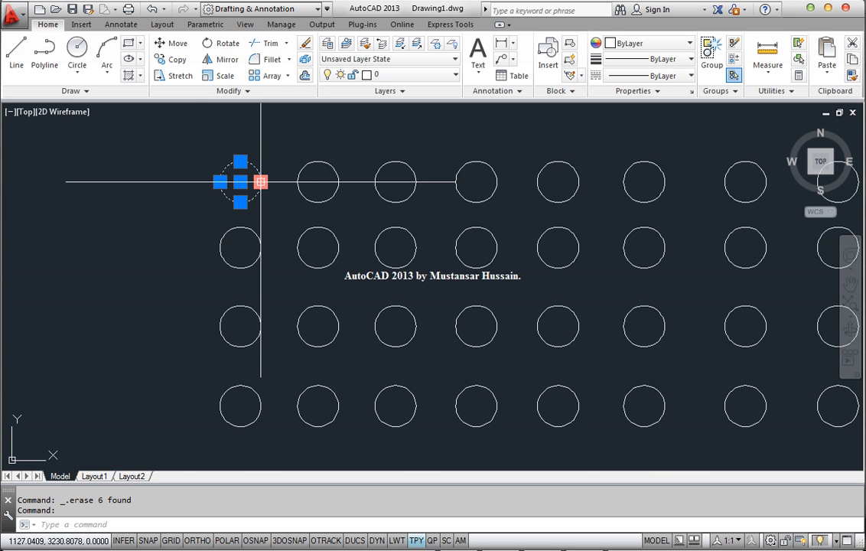
pyautogui.moveTo(261, 181); pyautogui.dragTo(195, 220, button='middle')
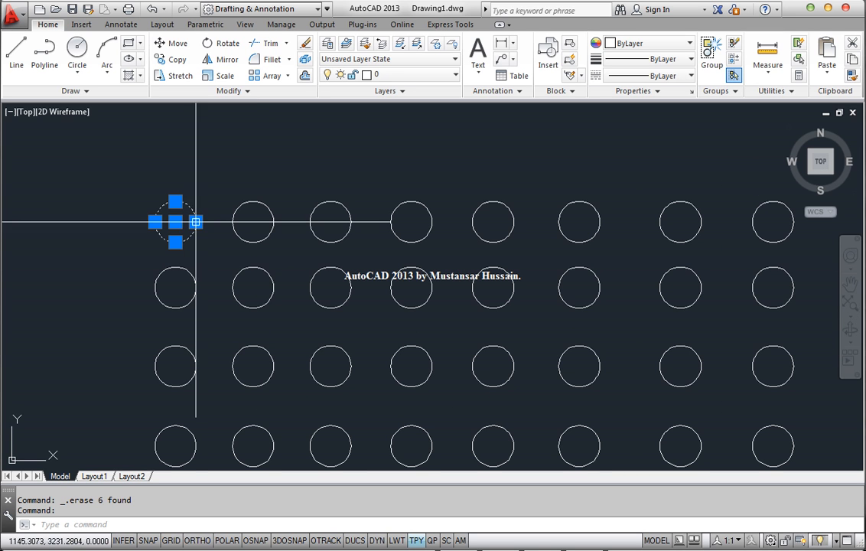
pyautogui.click(238, 211)
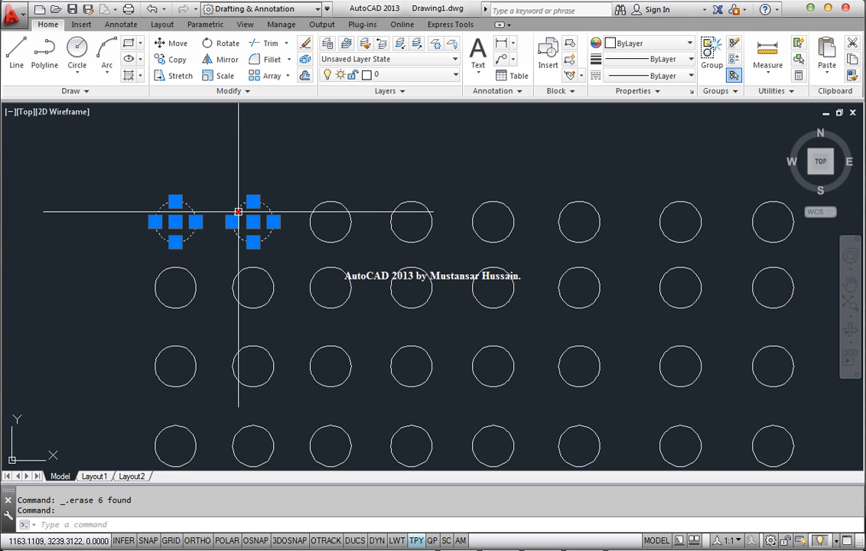
pyautogui.click(316, 204)
pyautogui.click(402, 204)
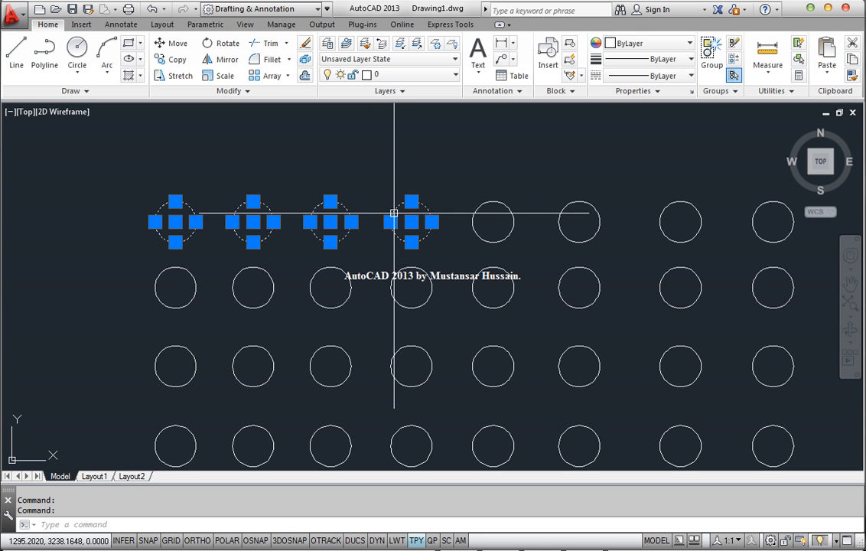
pyautogui.press('Escape')
# Step: Select the top three rows of circles with an enclosing window that cuts through the fourth row, and clear the selection
pyautogui.scroll(-5, 411, 223)
pyautogui.moveTo(430, 235)
pyautogui.mouseDown(button='middle')
pyautogui.moveTo(396, 218)
pyautogui.moveTo(374, 192)
pyautogui.mouseUp(button='middle')
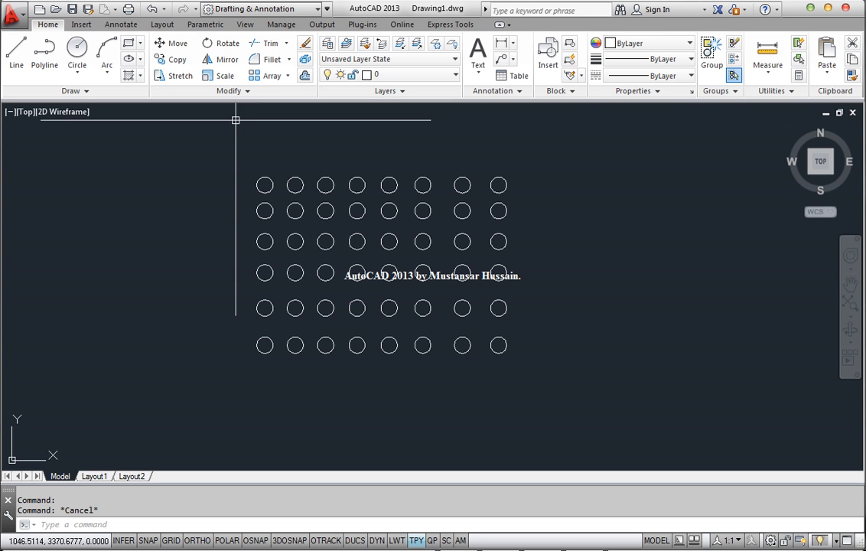
pyautogui.click(219, 156)
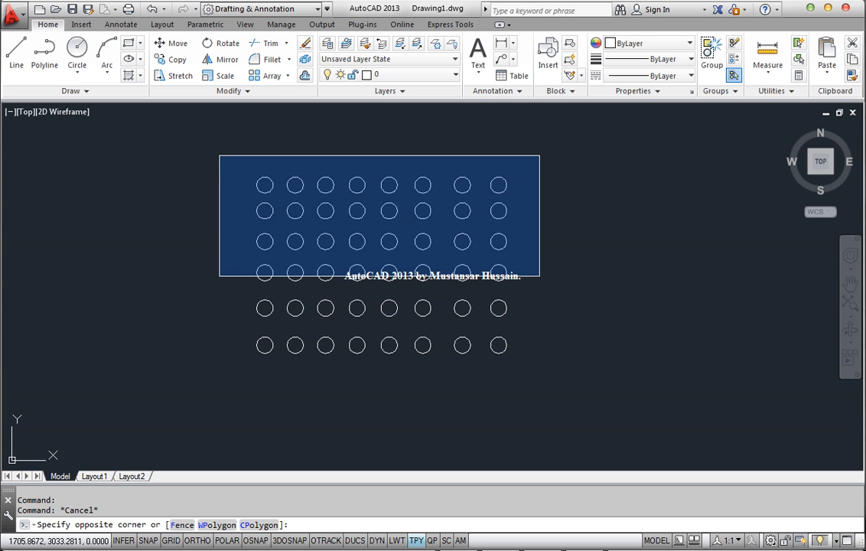
pyautogui.click(539, 276)
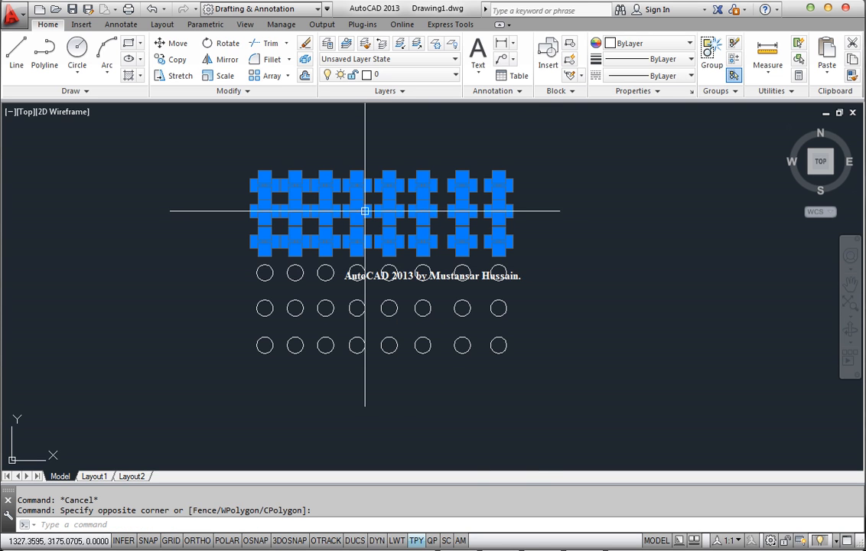
pyautogui.moveTo(368, 203); pyautogui.dragTo(390, 267, button='middle')
pyautogui.scroll(4, 391, 267)
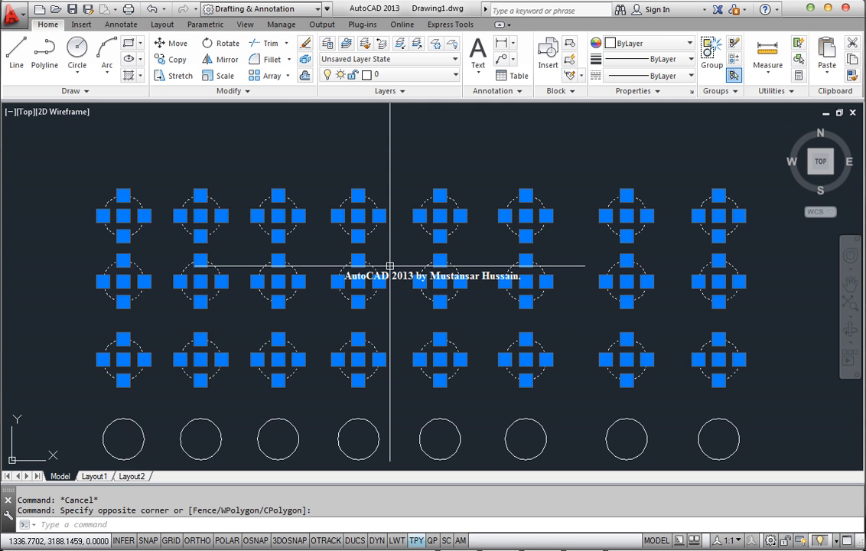
pyautogui.scroll(-2, 391, 266)
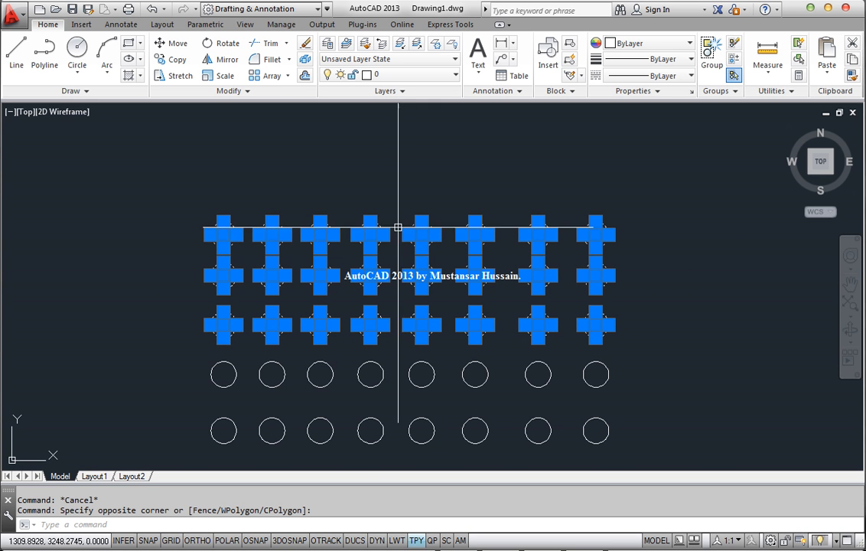
pyautogui.press('Escape')
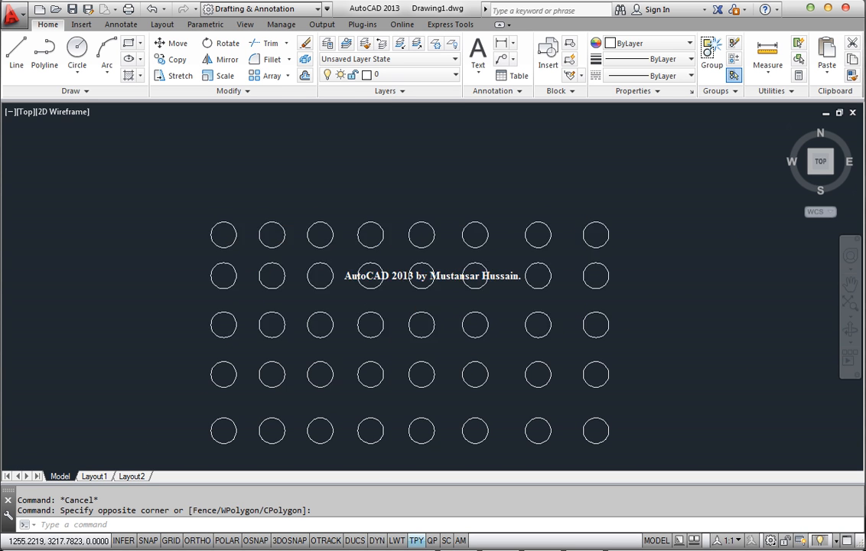
# Step: Select only the top row of circles with an enclosing window that overlaps the second row, and clear it
pyautogui.click(141, 183)
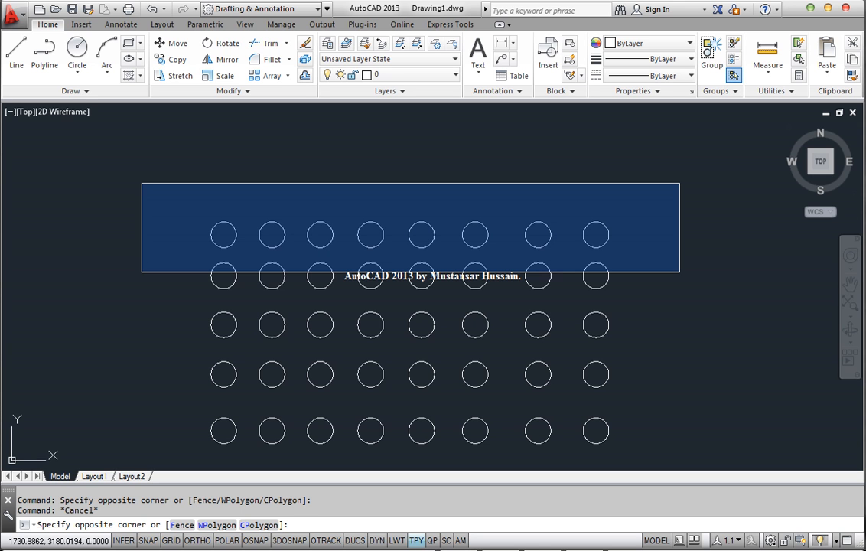
pyautogui.click(679, 272)
pyautogui.press('Escape')
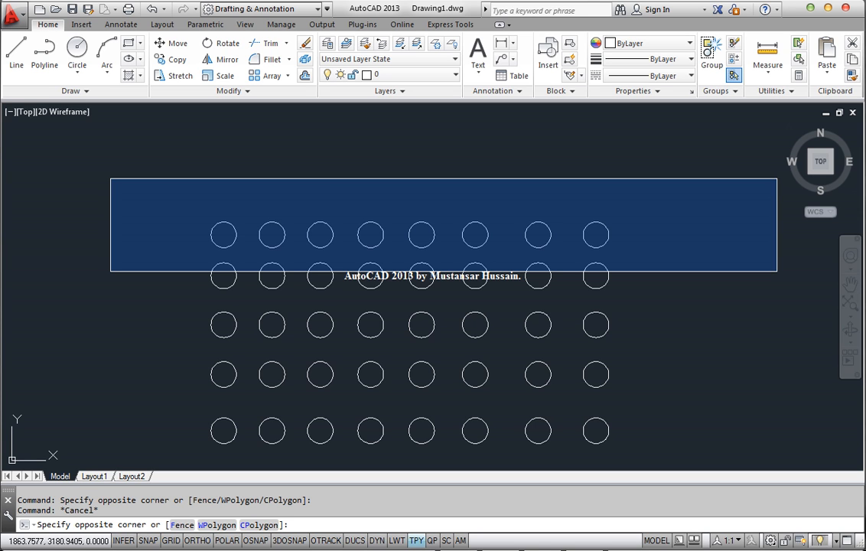
pyautogui.press('Escape')
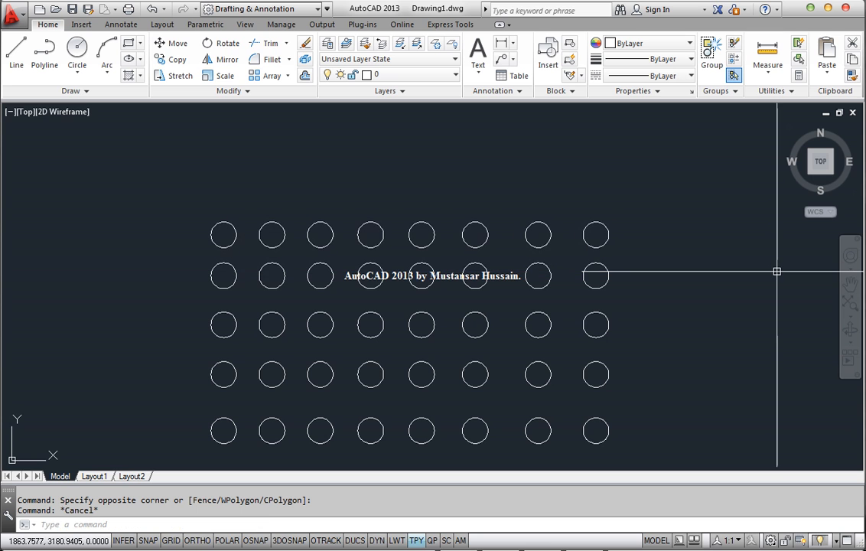
# Step: Select the top two rows of circles with repeated crossing windows that only touch the second row, clearing the selection each time
pyautogui.click(720, 269)
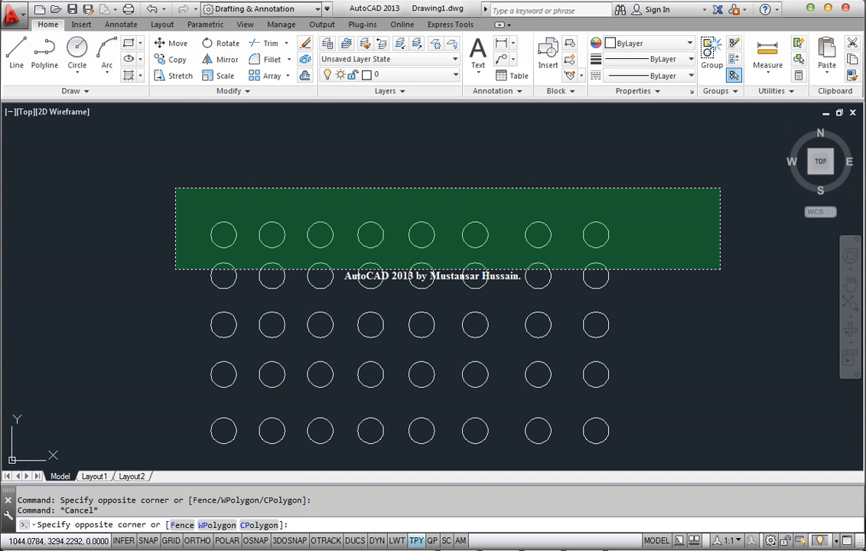
pyautogui.click(175, 188)
pyautogui.press('Escape')
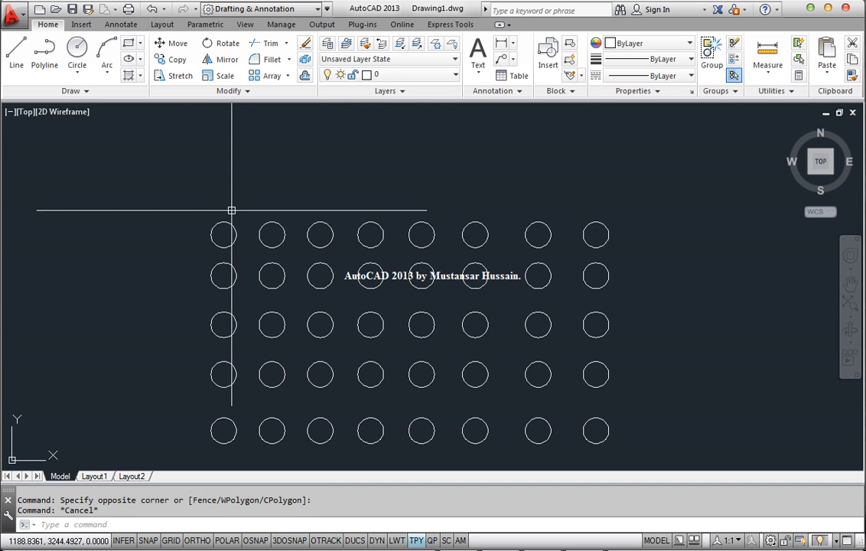
pyautogui.click(664, 263)
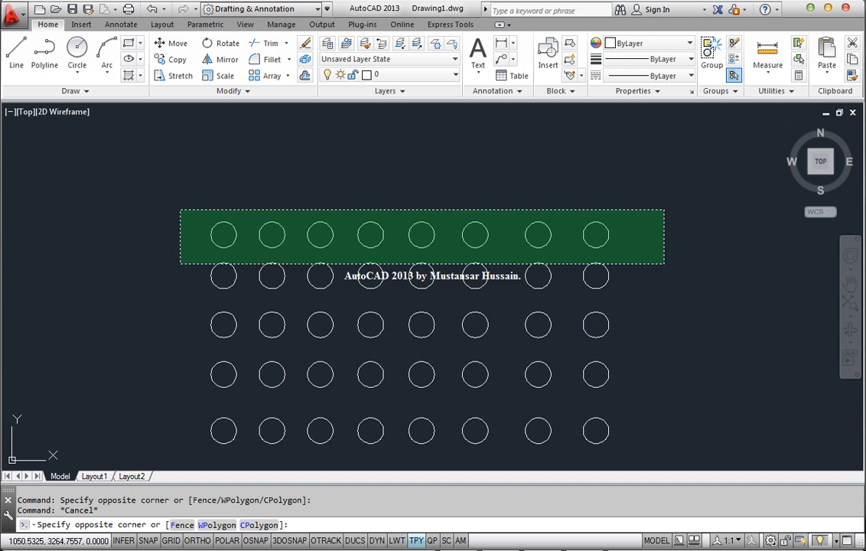
pyautogui.click(180, 209)
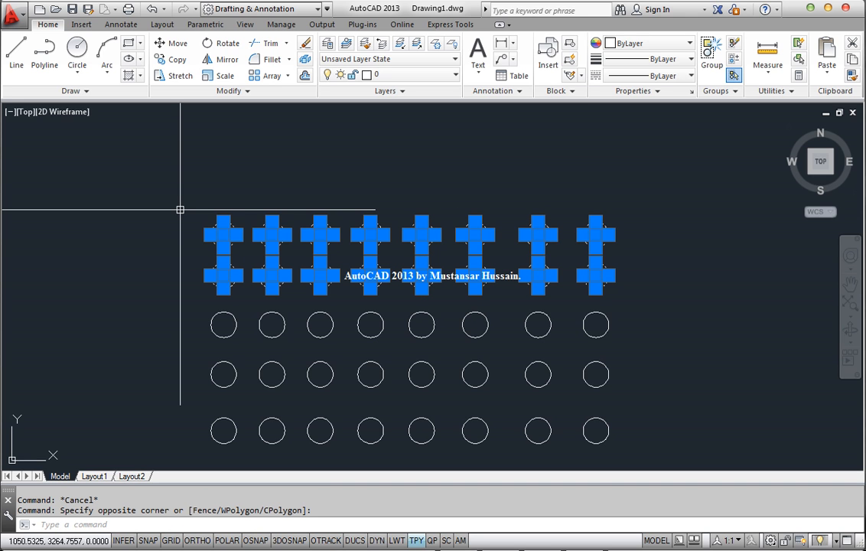
pyautogui.press('Escape')
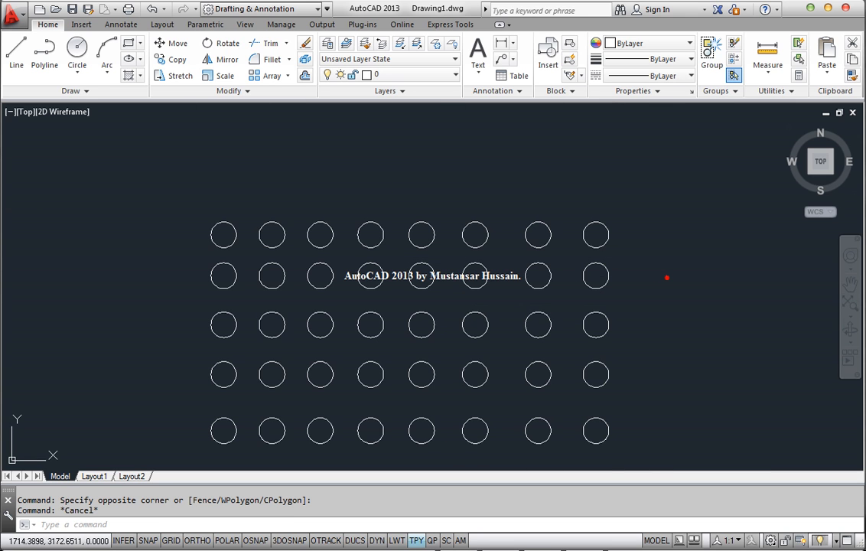
pyautogui.click(668, 277)
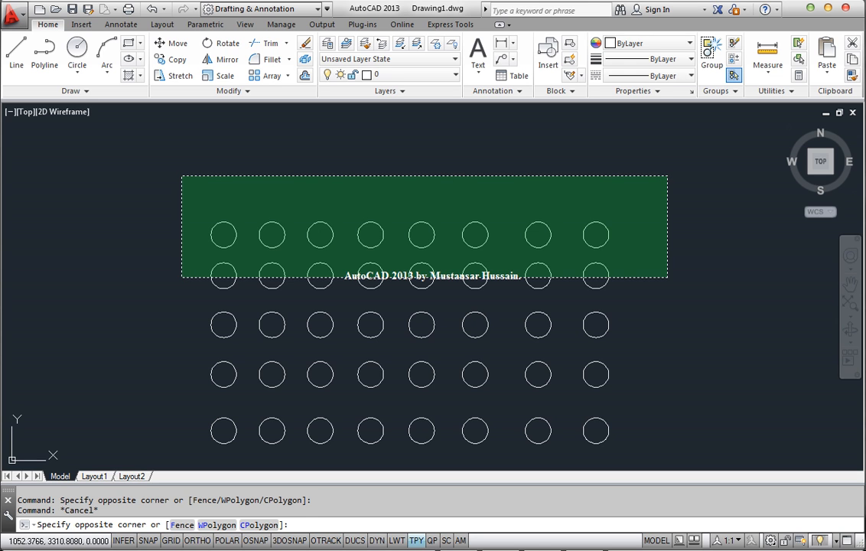
pyautogui.click(182, 176)
pyautogui.press('Escape')
# Step: Repeat the enclosing window selection over the top row of circles for comparison, and clear the selection
pyautogui.click(143, 175)
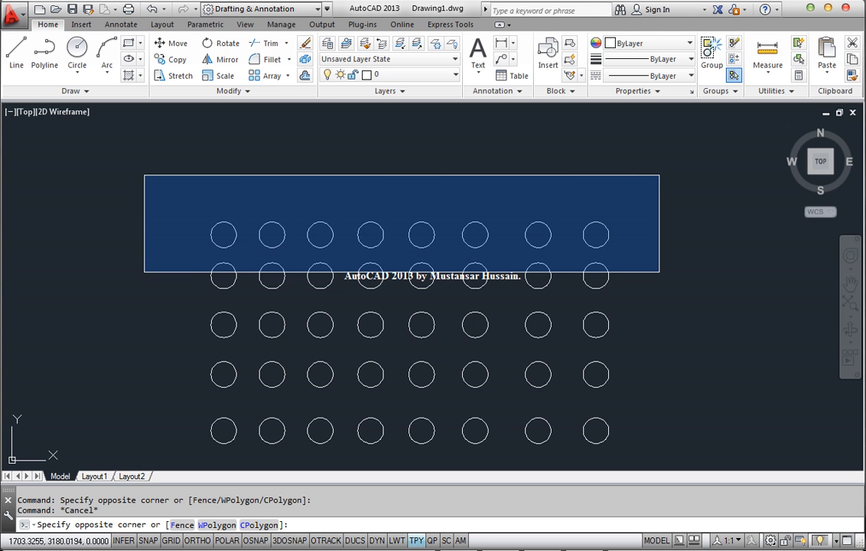
pyautogui.click(659, 272)
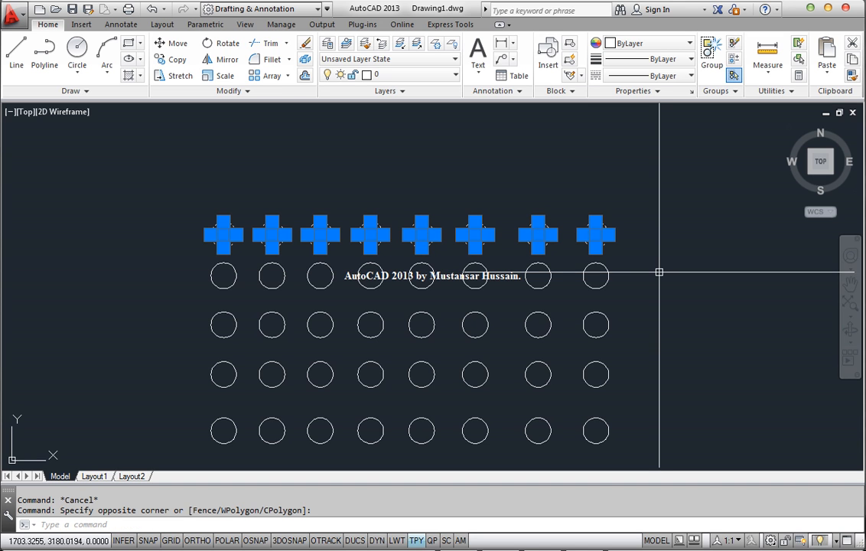
pyautogui.press('Escape')
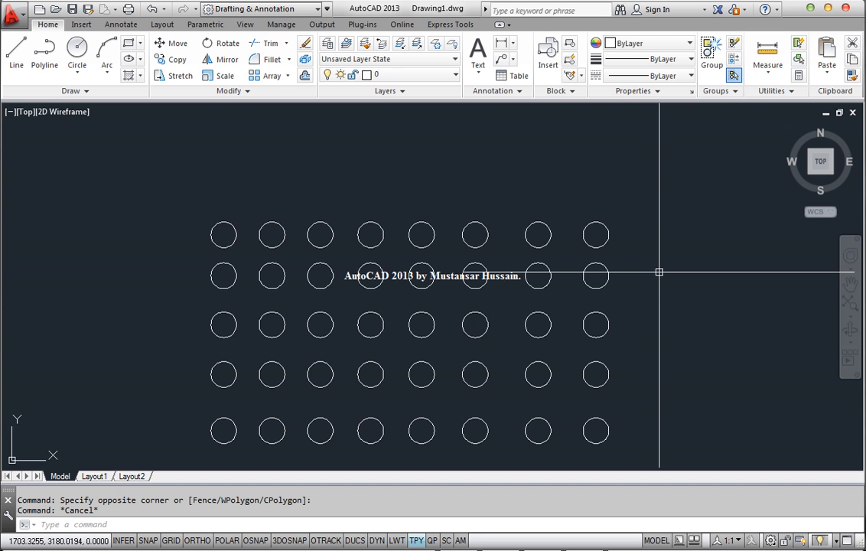
pyautogui.moveTo(650, 265); pyautogui.dragTo(560, 226, button='middle')
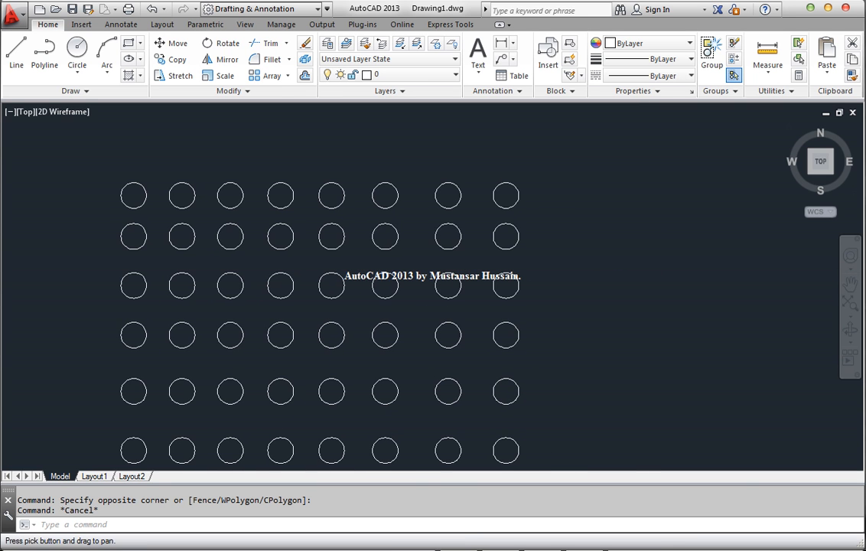
# Step: Select the last circle in the top row, display its context options, dismiss them, and clear the selection
pyautogui.click(519, 195)
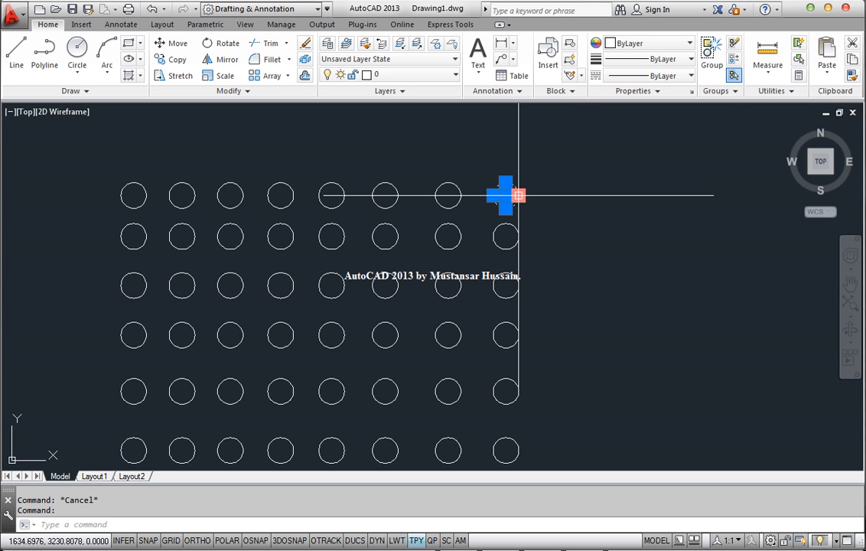
pyautogui.scroll(4, 519, 196)
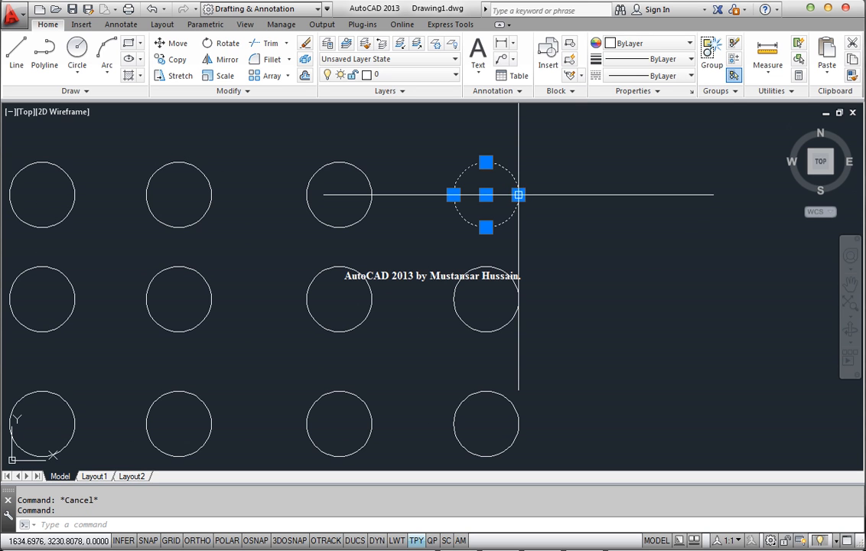
pyautogui.moveTo(603, 214); pyautogui.dragTo(543, 251, button='middle')
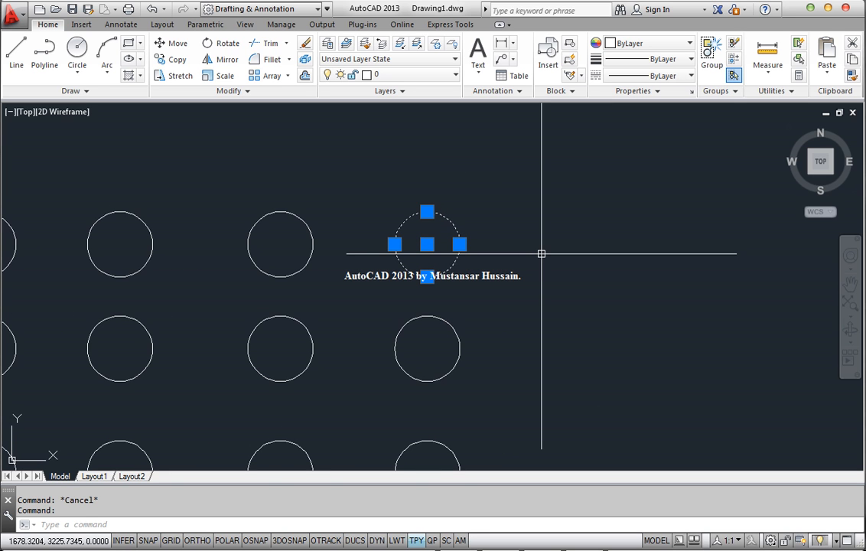
pyautogui.scroll(-2, 508, 250)
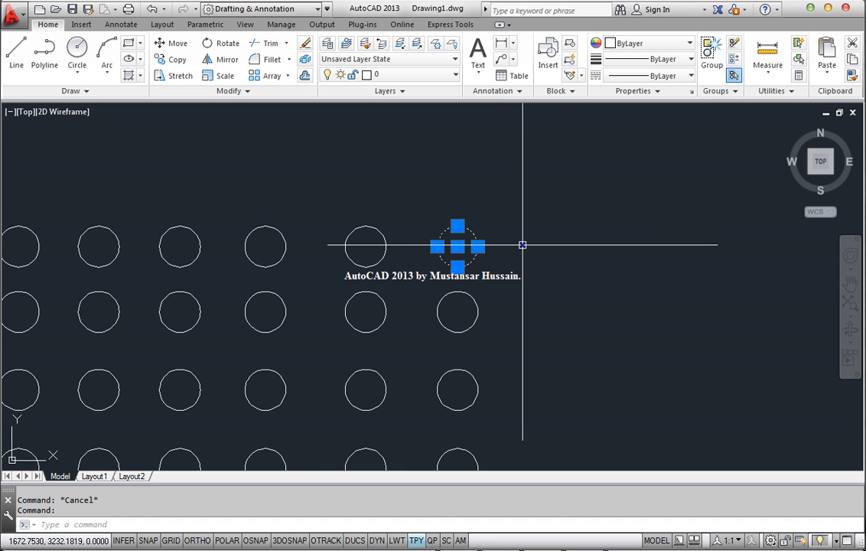
pyautogui.rightClick(522, 245)
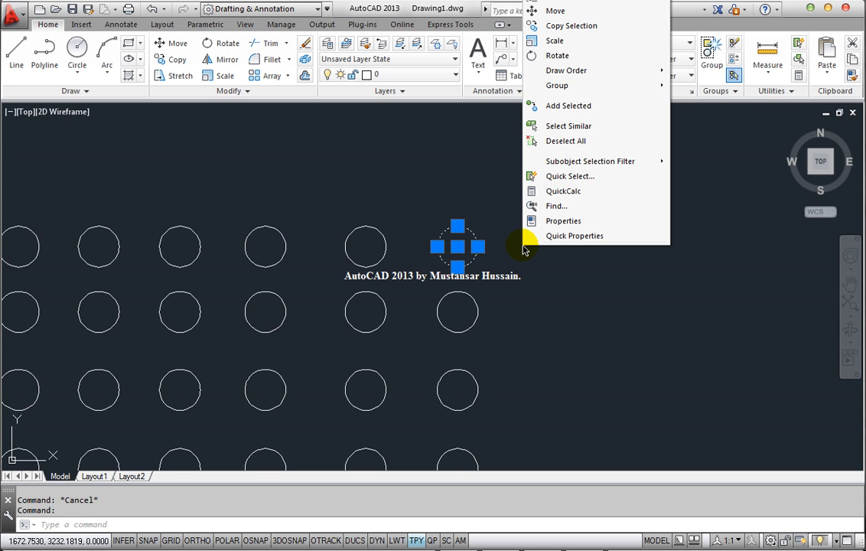
pyautogui.press('Escape')
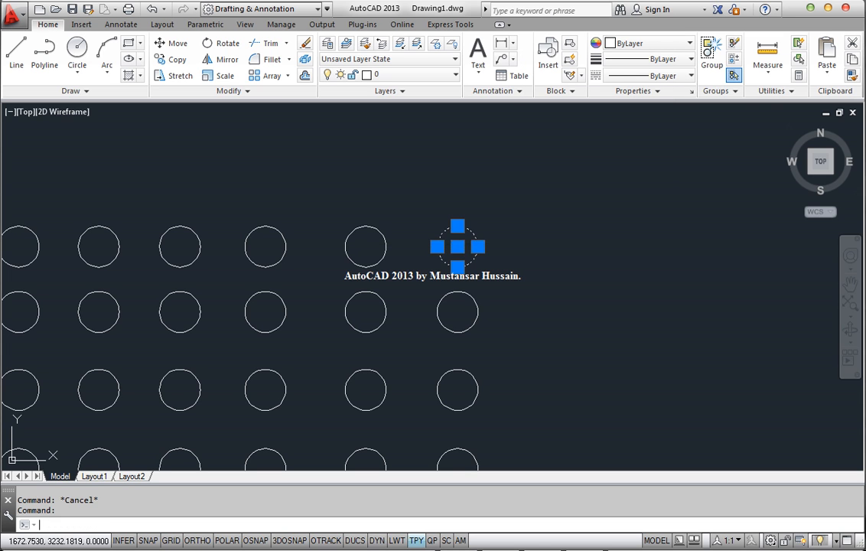
pyautogui.press('Escape')
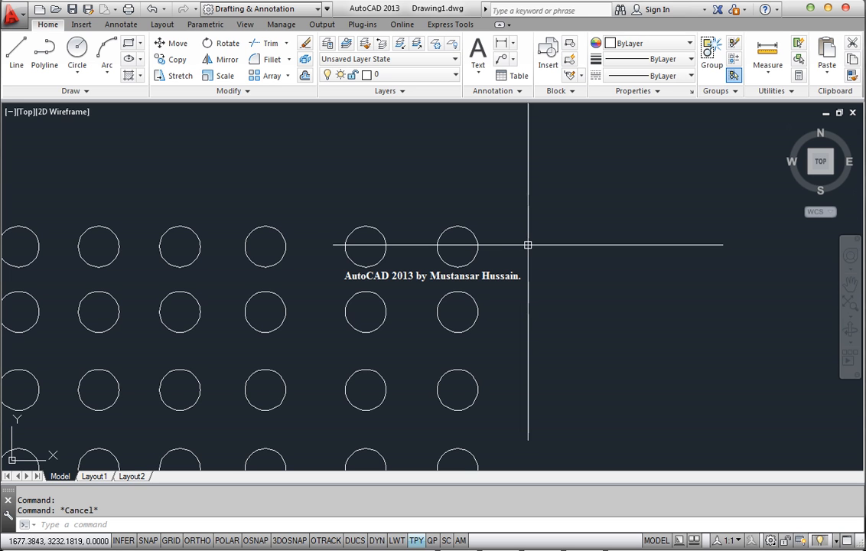
# Step: Display the context options of the ViewCube, transparency toggle, Layers panel title and application title bar, dismissing each without choosing anything
pyautogui.rightClick(820, 162)
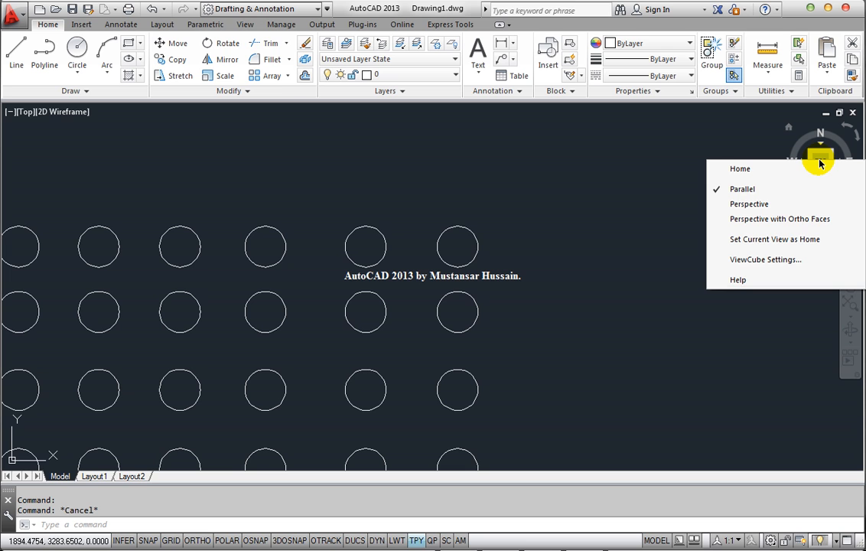
pyautogui.press('Escape')
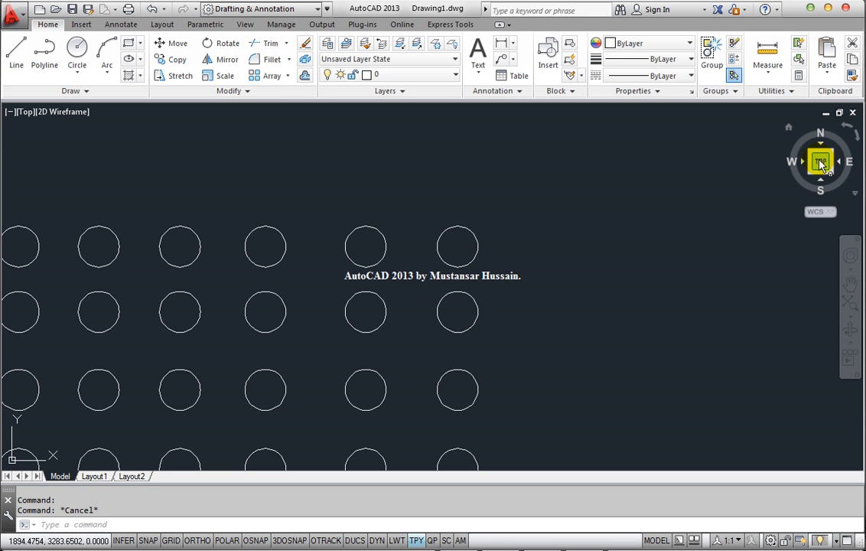
pyautogui.rightClick(416, 541)
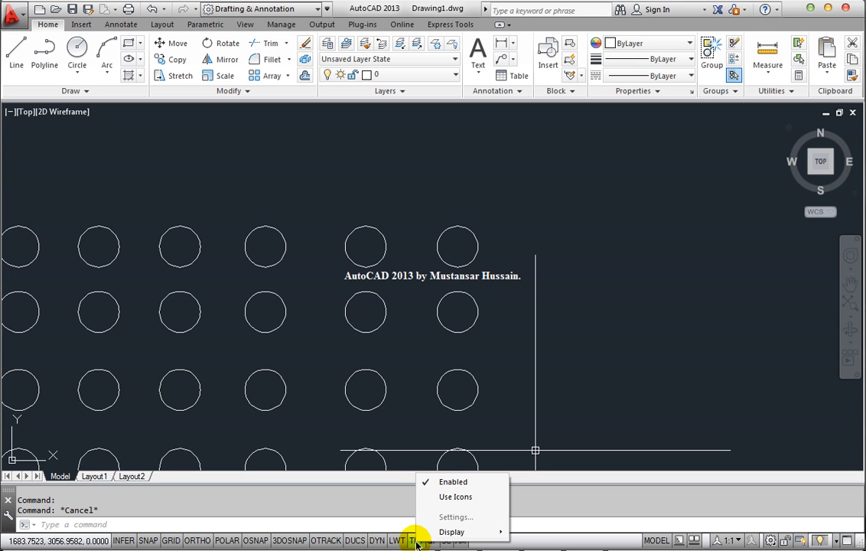
pyautogui.click(416, 541)
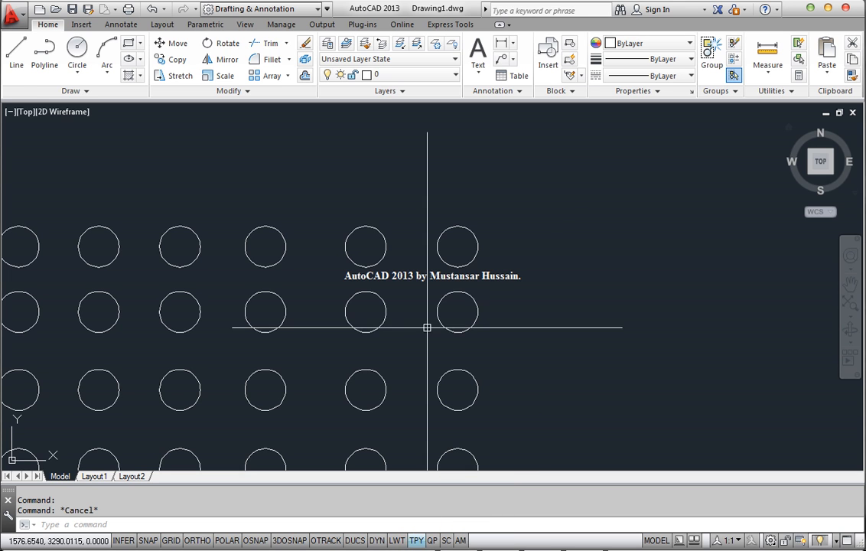
pyautogui.rightClick(419, 91)
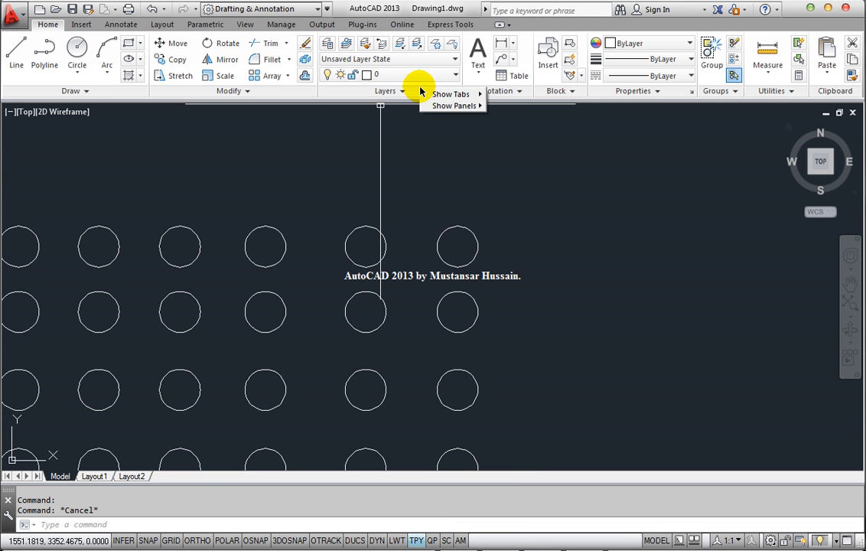
pyautogui.press('Escape')
pyautogui.rightClick(464, 9)
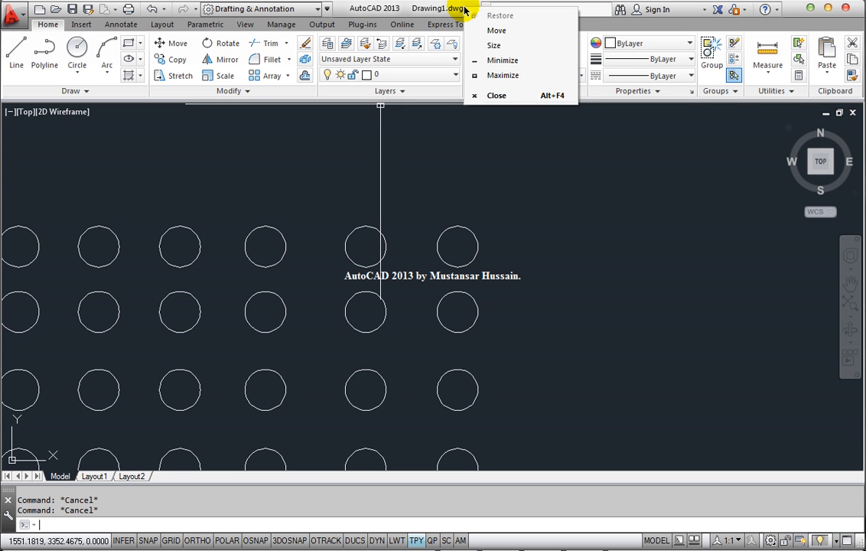
pyautogui.press('Escape')
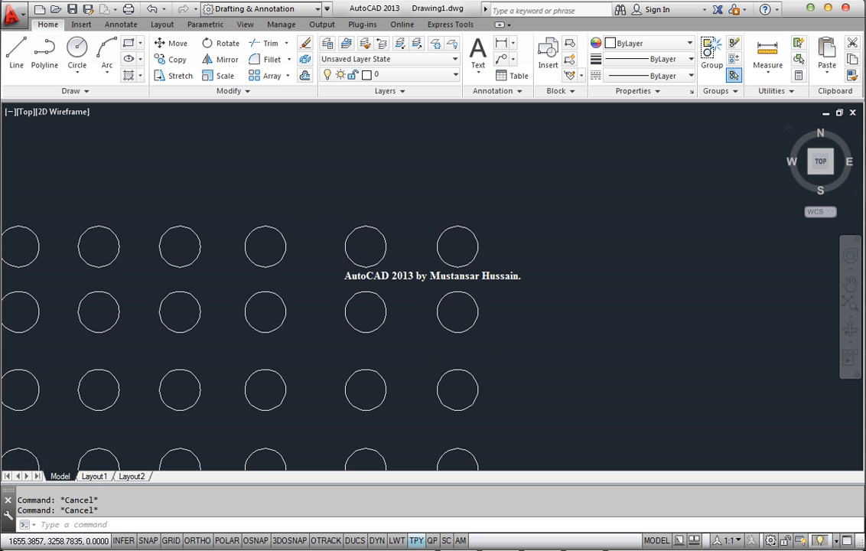
# Step: Display the context options for the empty drawing area and for the Line tool, dismissing each without choosing anything
pyautogui.scroll(-4, 506, 219)
pyautogui.moveTo(426, 246)
pyautogui.mouseDown(button='middle')
pyautogui.moveTo(469, 203)
pyautogui.moveTo(296, 228)
pyautogui.moveTo(202, 228)
pyautogui.mouseUp(button='middle')
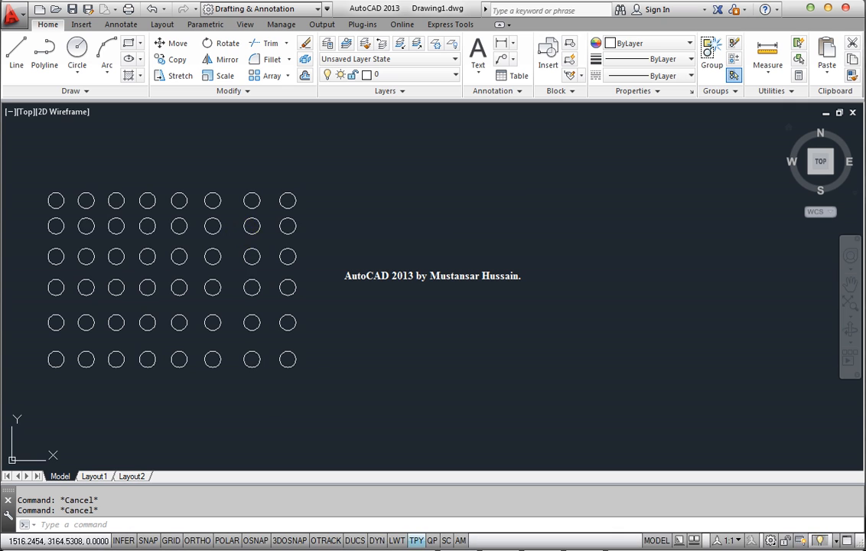
pyautogui.rightClick(490, 189)
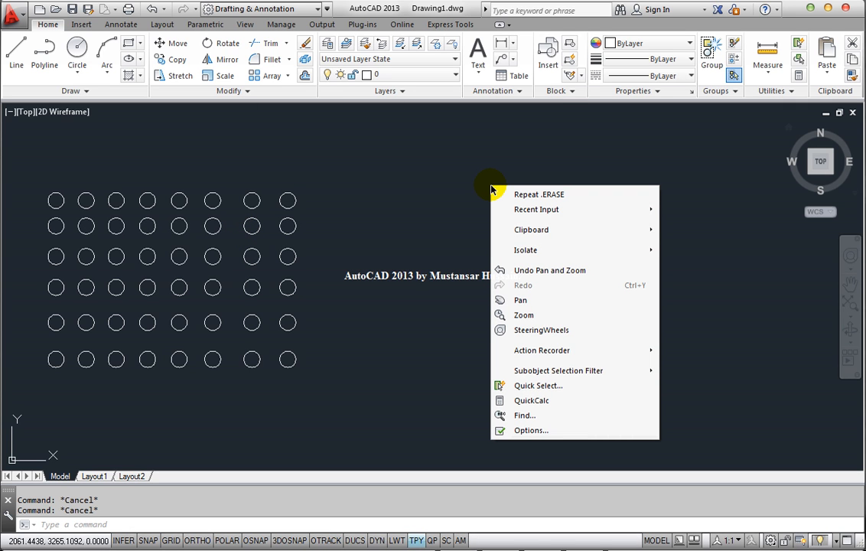
pyautogui.press('Escape')
pyautogui.moveTo(406, 199); pyautogui.dragTo(633, 205, button='middle')
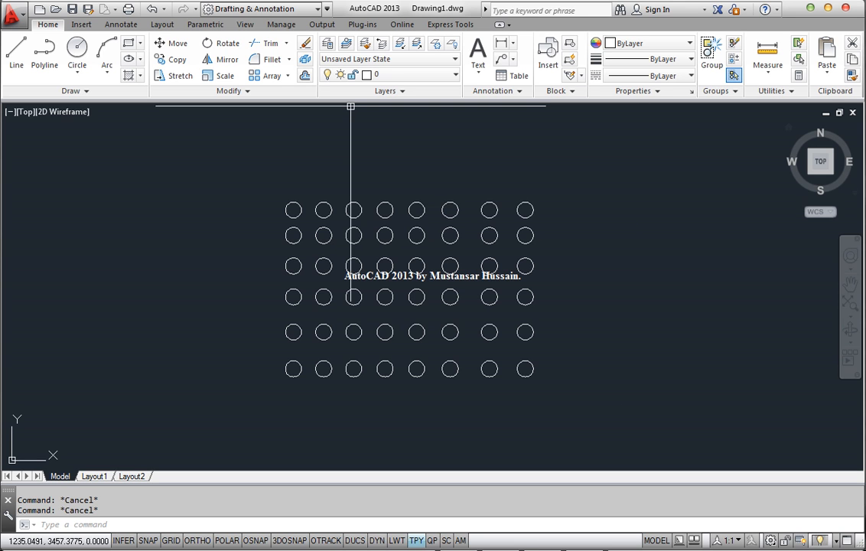
pyautogui.rightClick(17, 51)
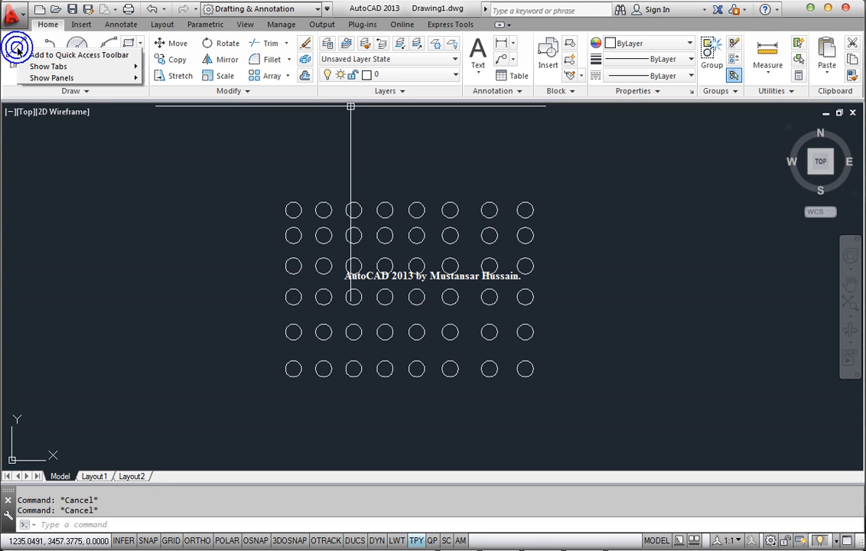
pyautogui.press('Escape')
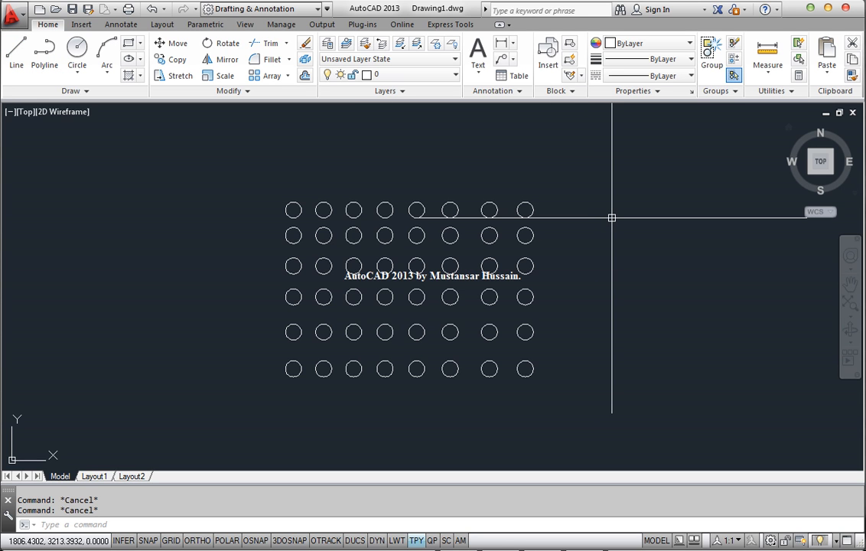
# Step: Shift the view of the circle grid with the Pan tool, exit the tool, and pan the view again directly
pyautogui.click(851, 285)
pyautogui.moveTo(680, 253); pyautogui.dragTo(657, 238)
pyautogui.press('Escape')
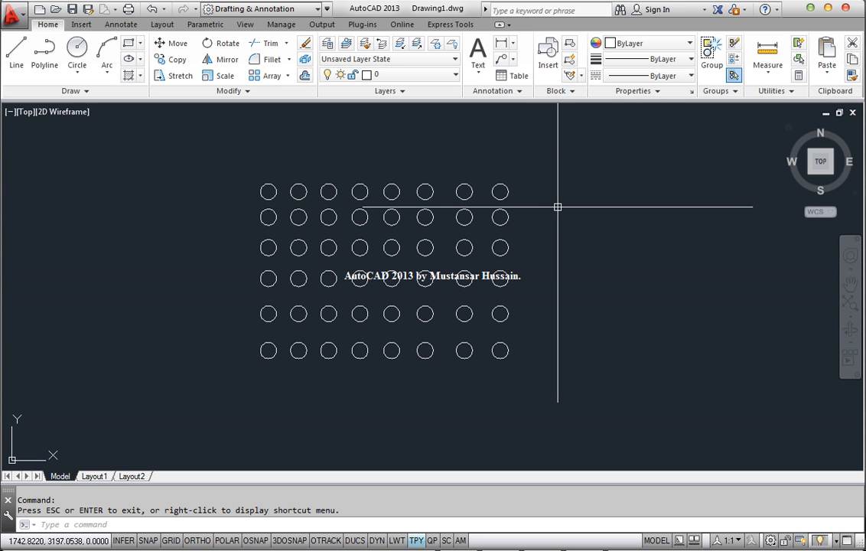
pyautogui.moveTo(558, 206)
pyautogui.mouseDown(button='middle')
pyautogui.moveTo(666, 271)
pyautogui.moveTo(719, 329)
pyautogui.moveTo(623, 236)
pyautogui.moveTo(442, 204)
pyautogui.moveTo(422, 209)
pyautogui.moveTo(653, 257)
pyautogui.moveTo(689, 284)
pyautogui.moveTo(579, 192)
pyautogui.mouseUp(button='middle')
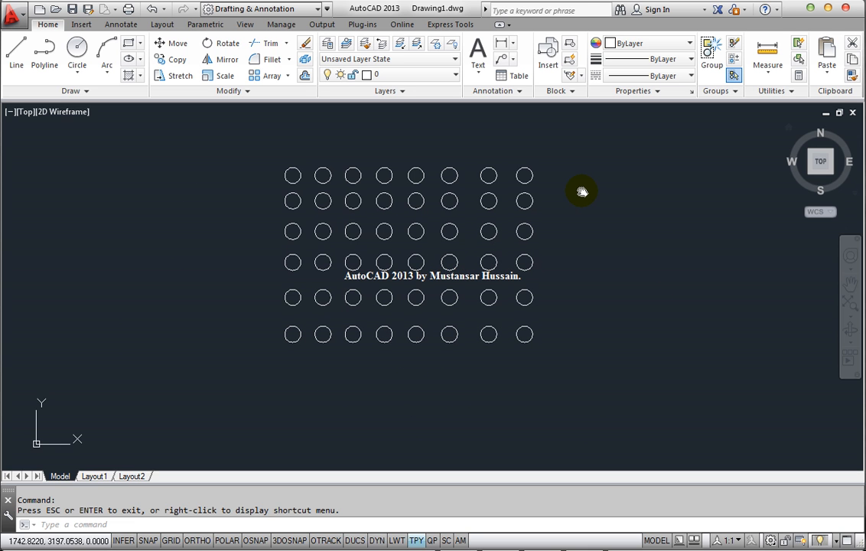